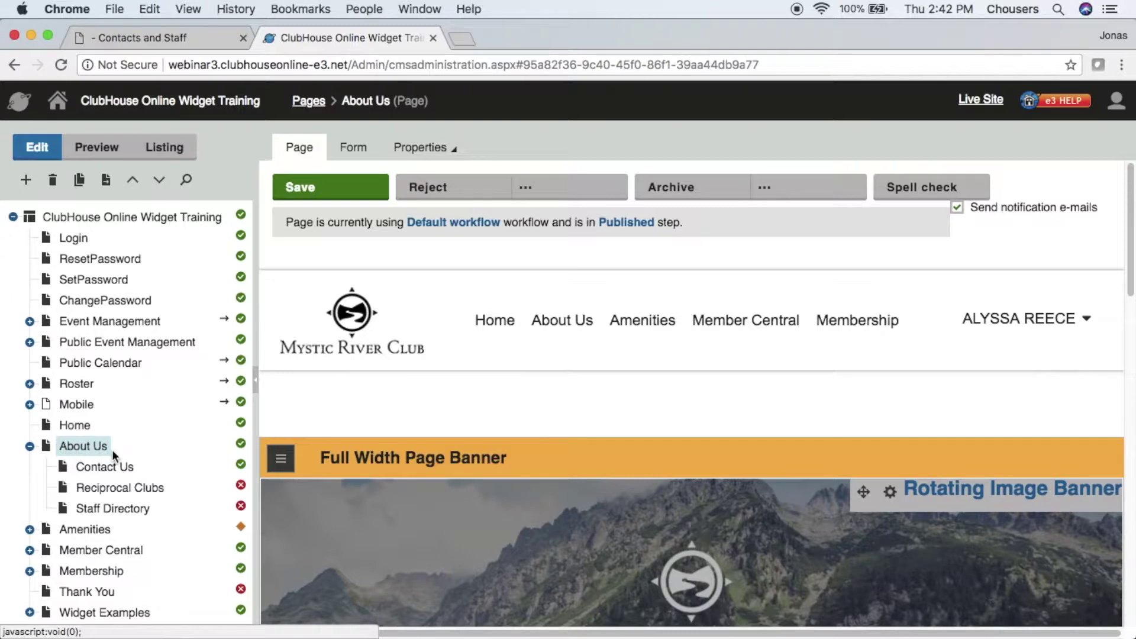
# - Add a Contact and Staff page named 'Staff Directory' under About Us and save it
pyautogui.click(25, 180)
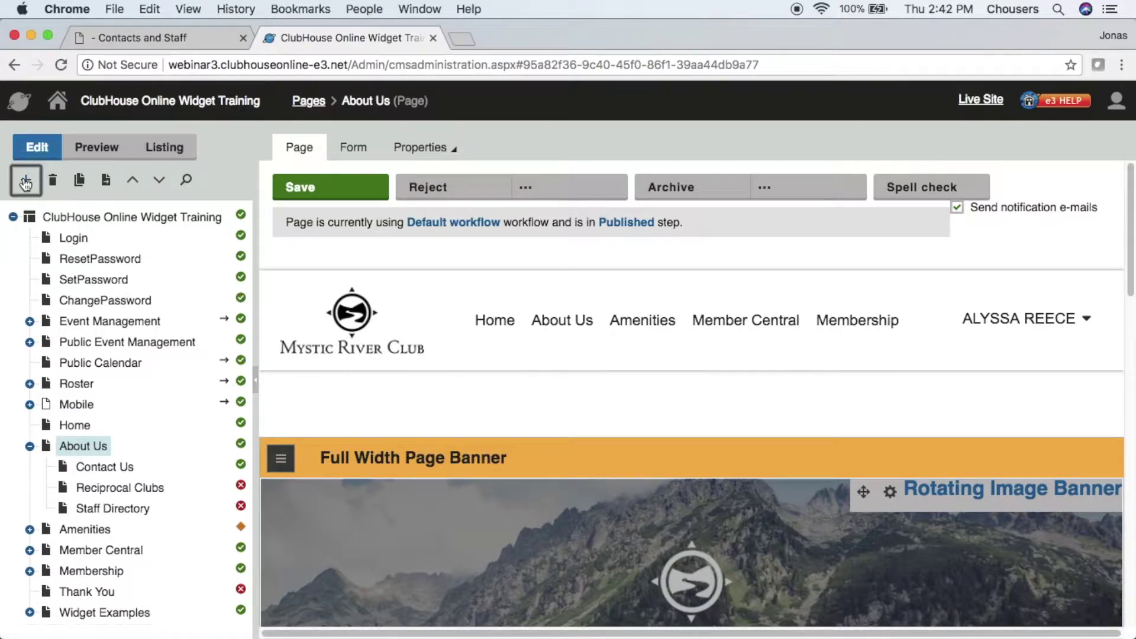
pyautogui.moveTo(389, 257); pyautogui.dragTo(300, 255)
pyautogui.click(300, 257)
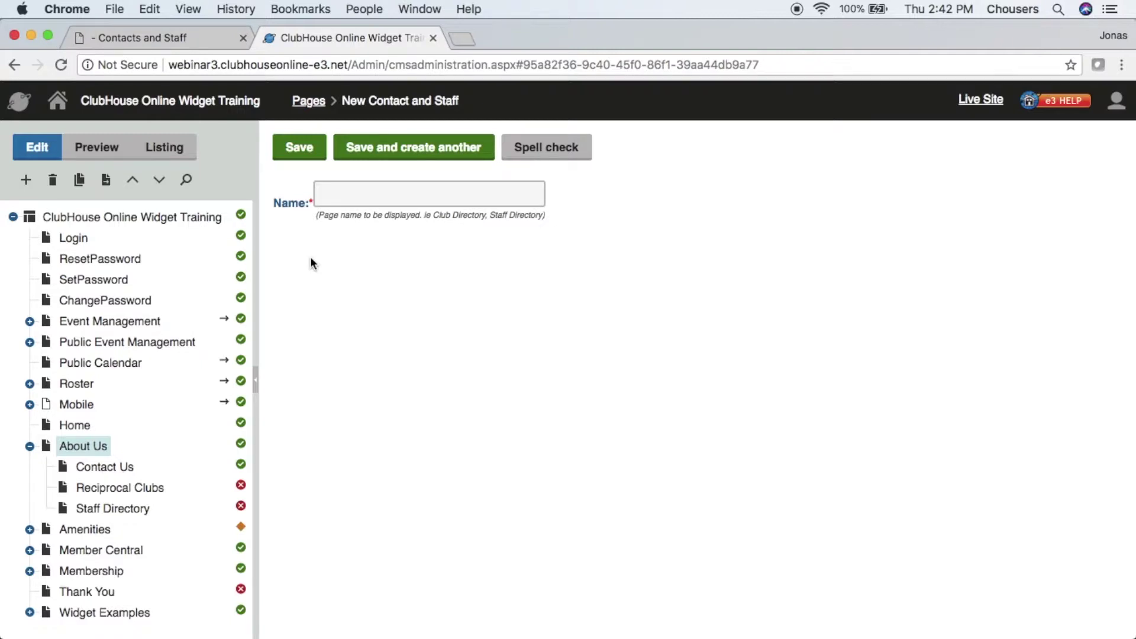
pyautogui.click(348, 199)
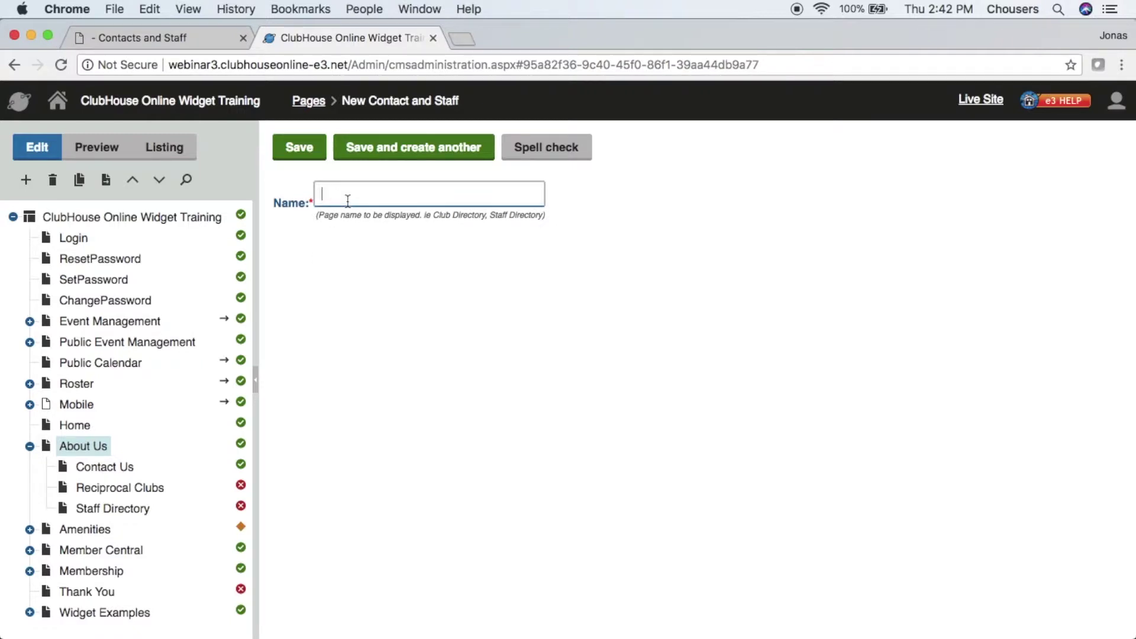
pyautogui.write('Staff Directory')
pyautogui.click(311, 158)
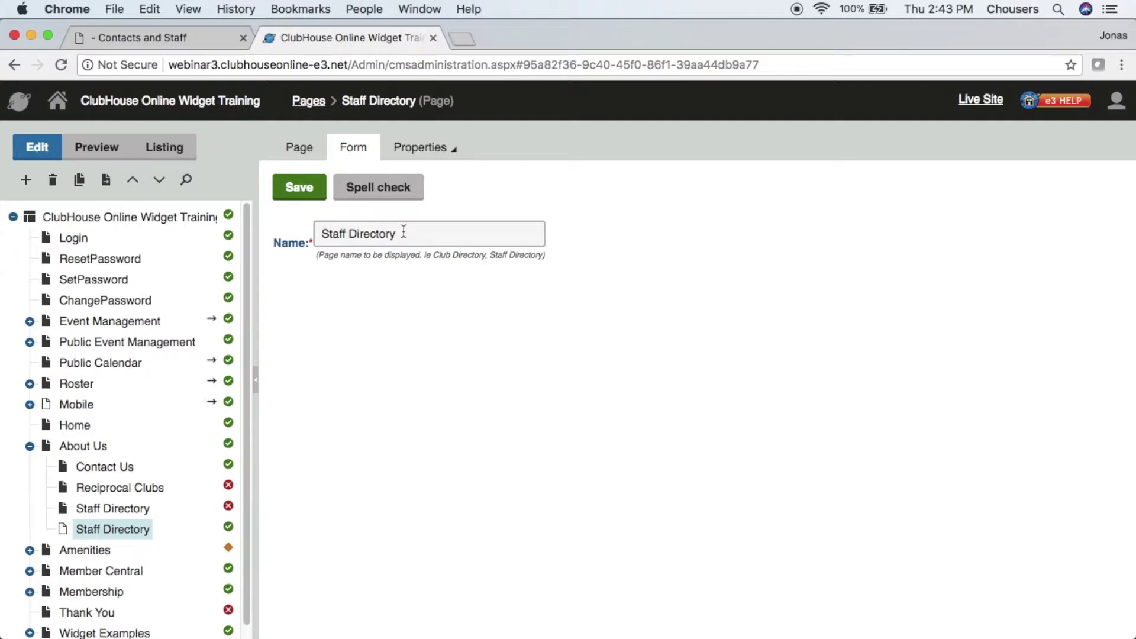
# - Create two Contact and Staff Category pages, 'Office Staff' and 'Food and Beverage', and save both
pyautogui.click(31, 184)
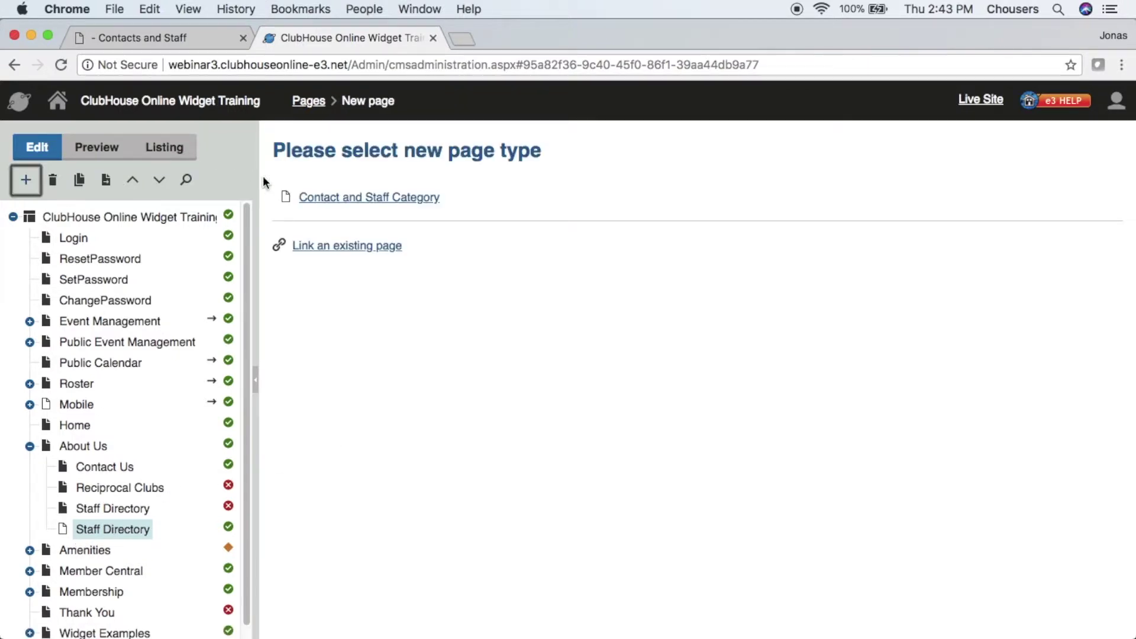
pyautogui.click(408, 201)
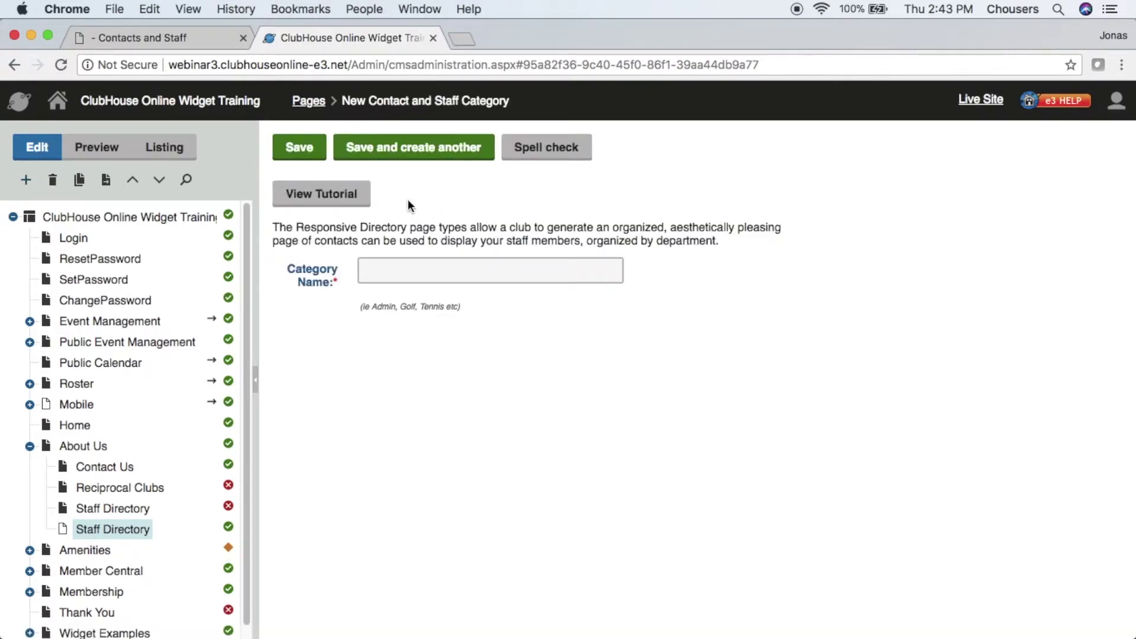
pyautogui.click(471, 276)
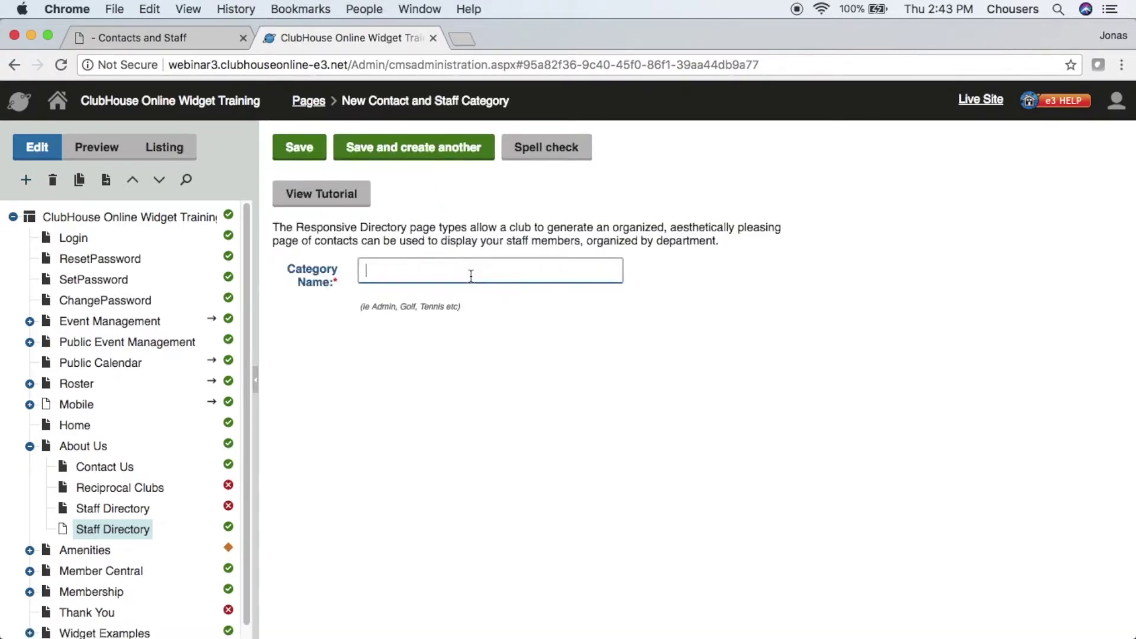
pyautogui.write('Office Staff')
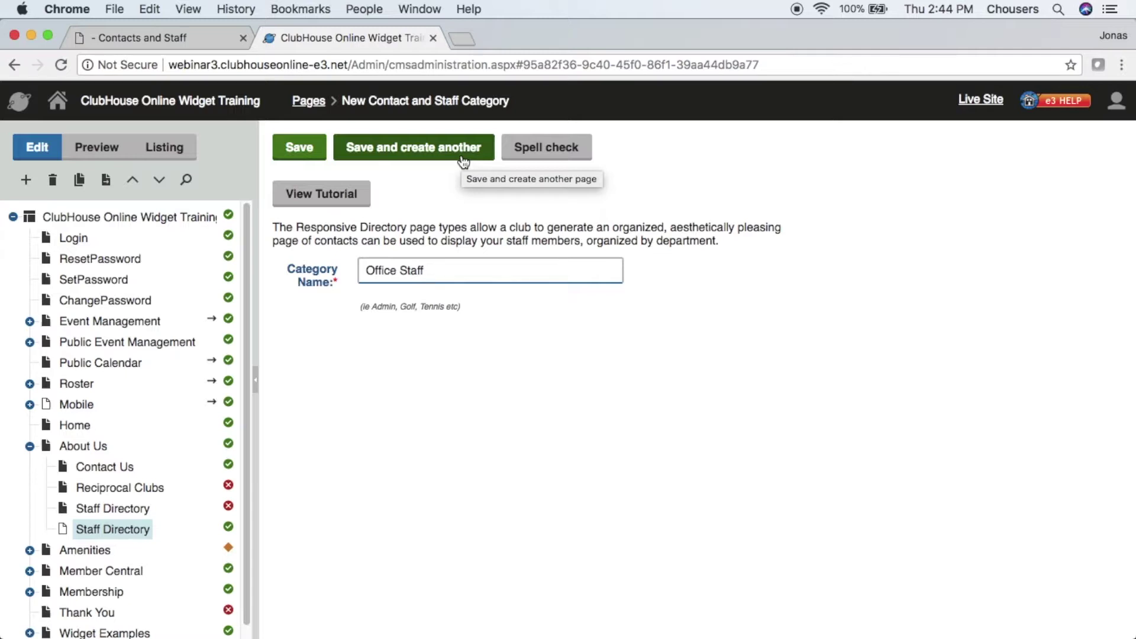
pyautogui.click(463, 160)
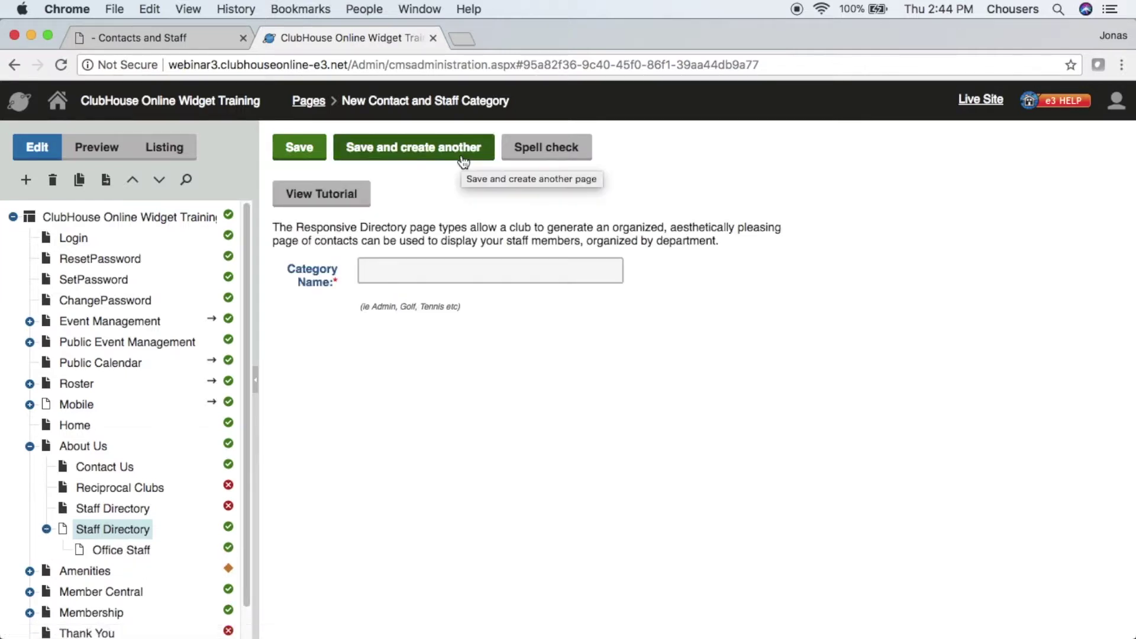
pyautogui.click(451, 269)
pyautogui.write('Food and Beverage')
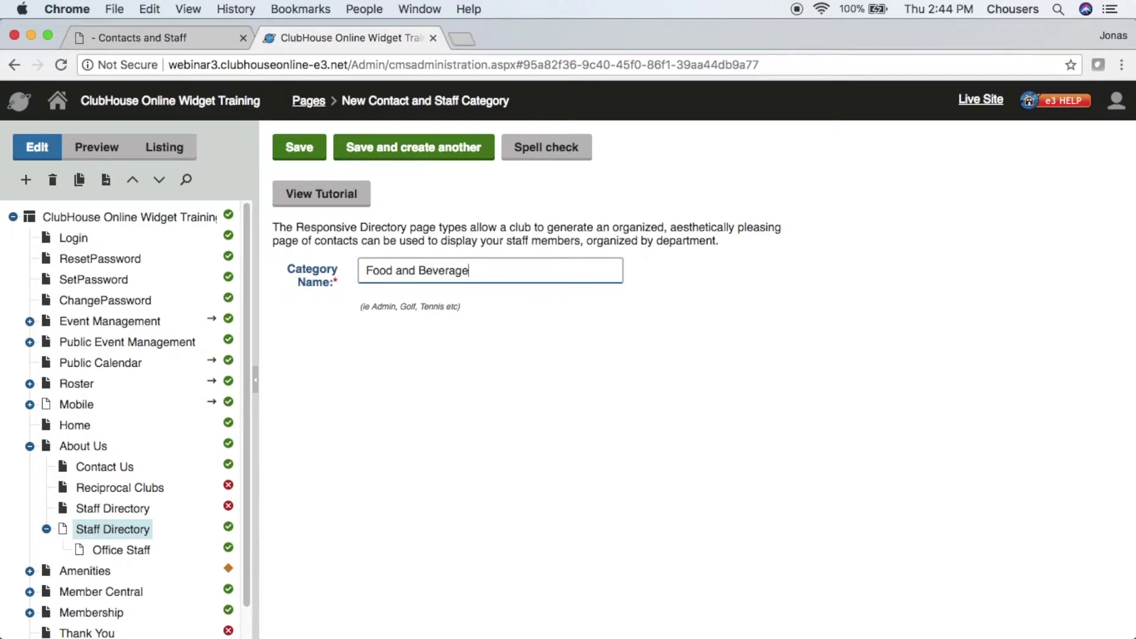
pyautogui.click(301, 148)
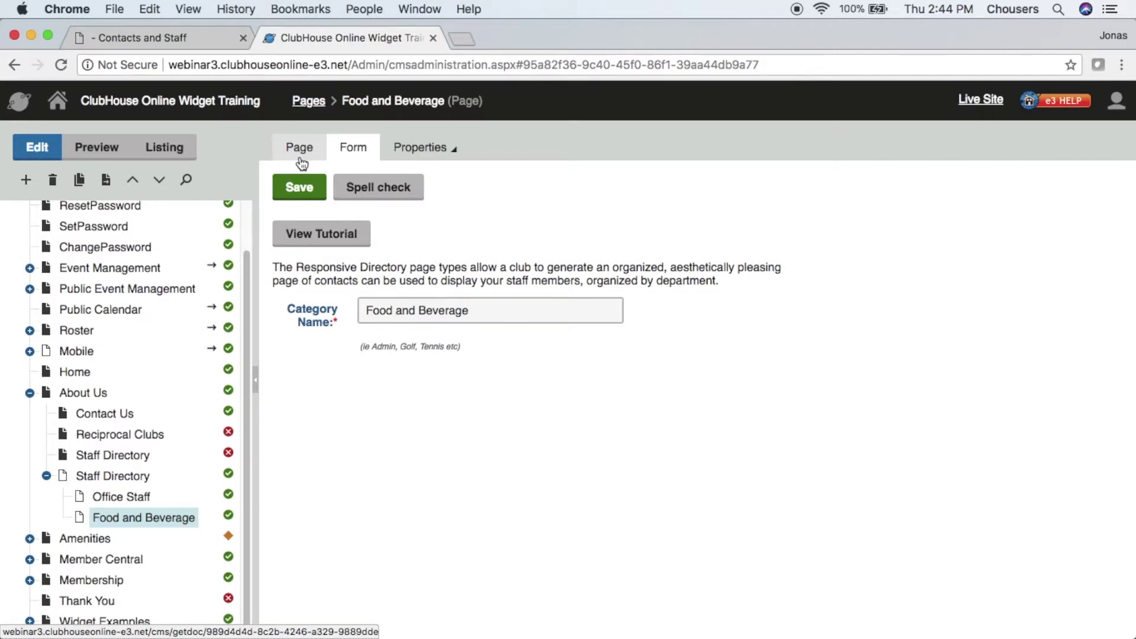
# - Start a new Contact and Staff Entry page under the Office Staff category
pyautogui.click(125, 501)
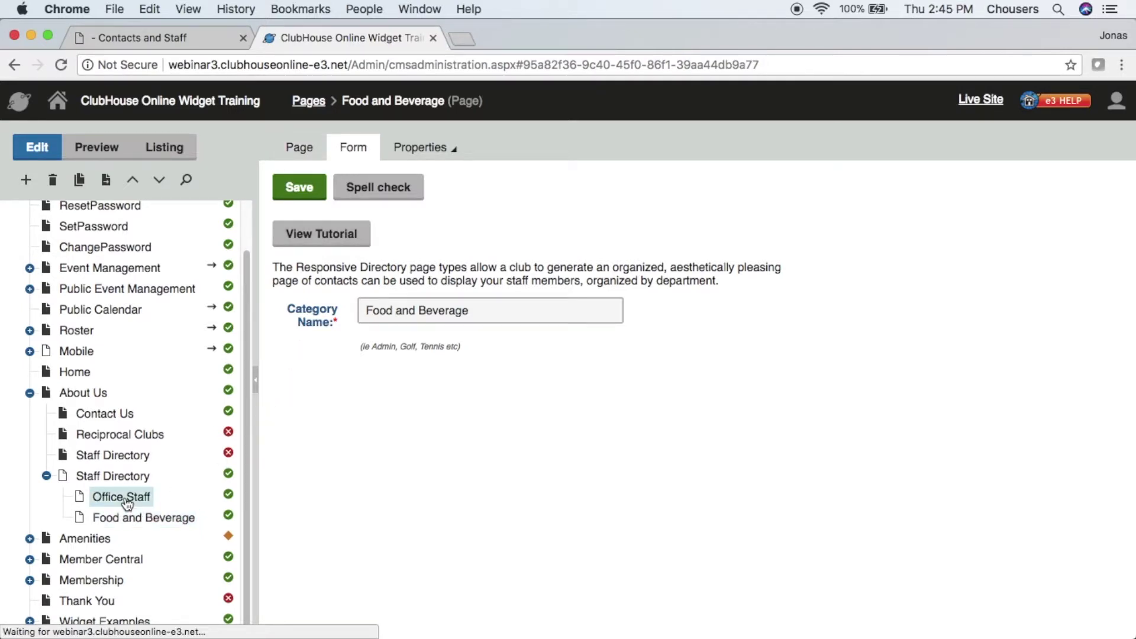
pyautogui.click(26, 180)
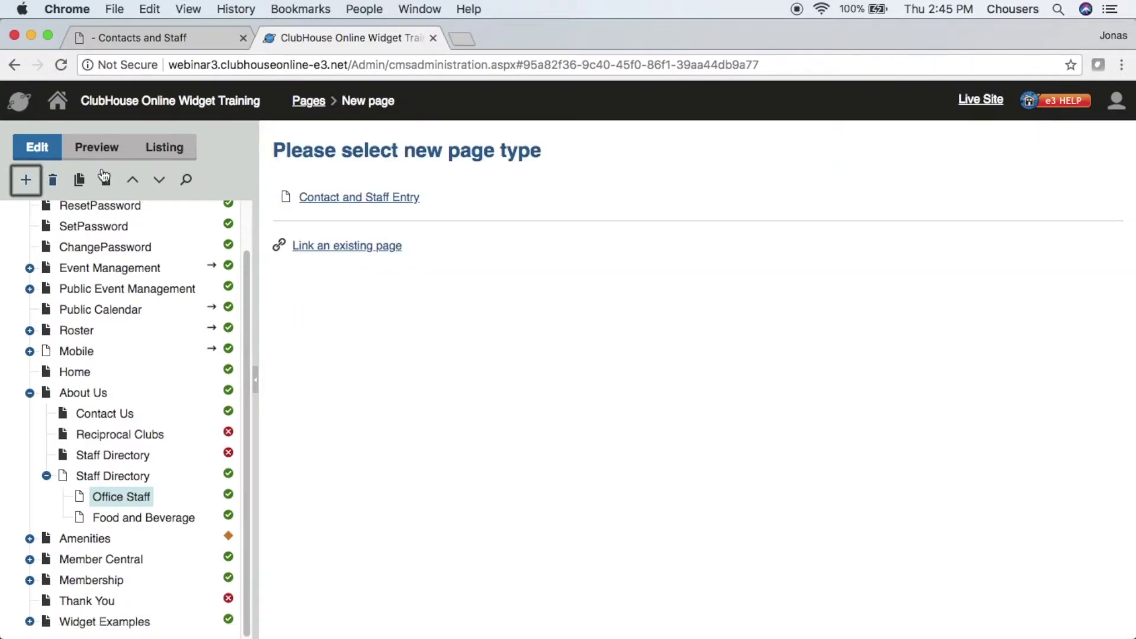
pyautogui.click(408, 204)
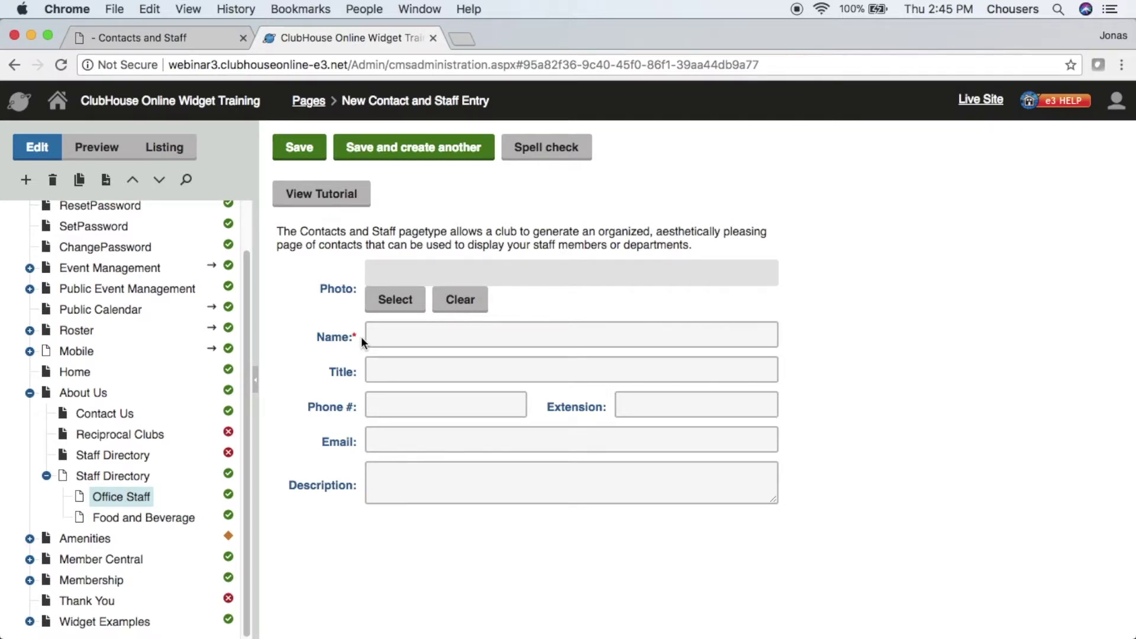
# - Set the entry's photo to mattportrait.jpg from the Images media library
pyautogui.click(381, 301)
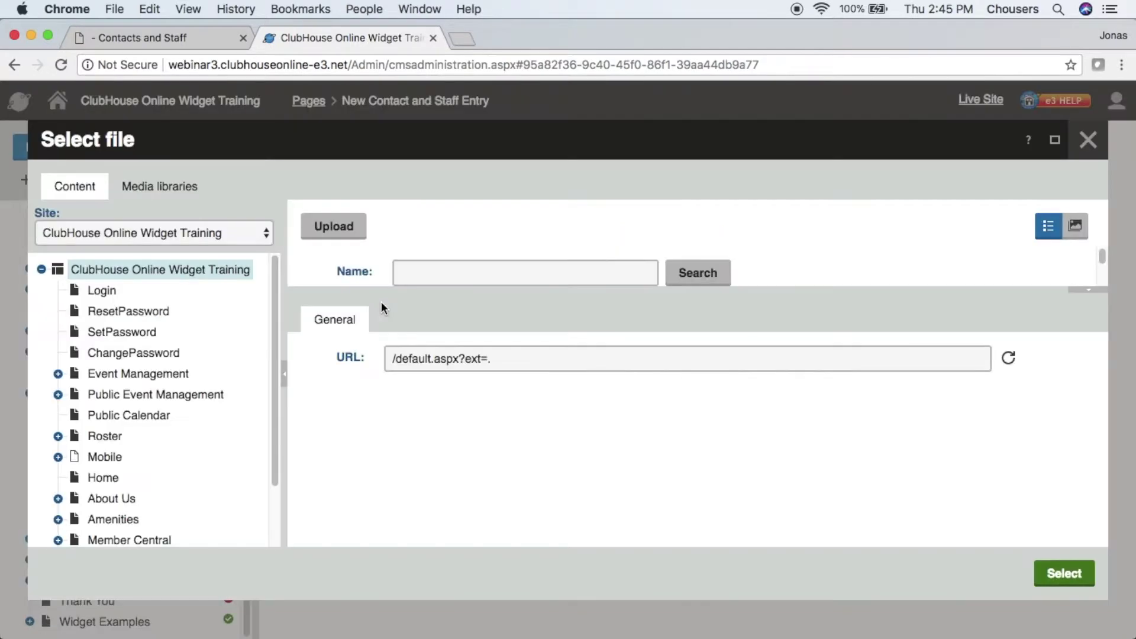
pyautogui.click(188, 199)
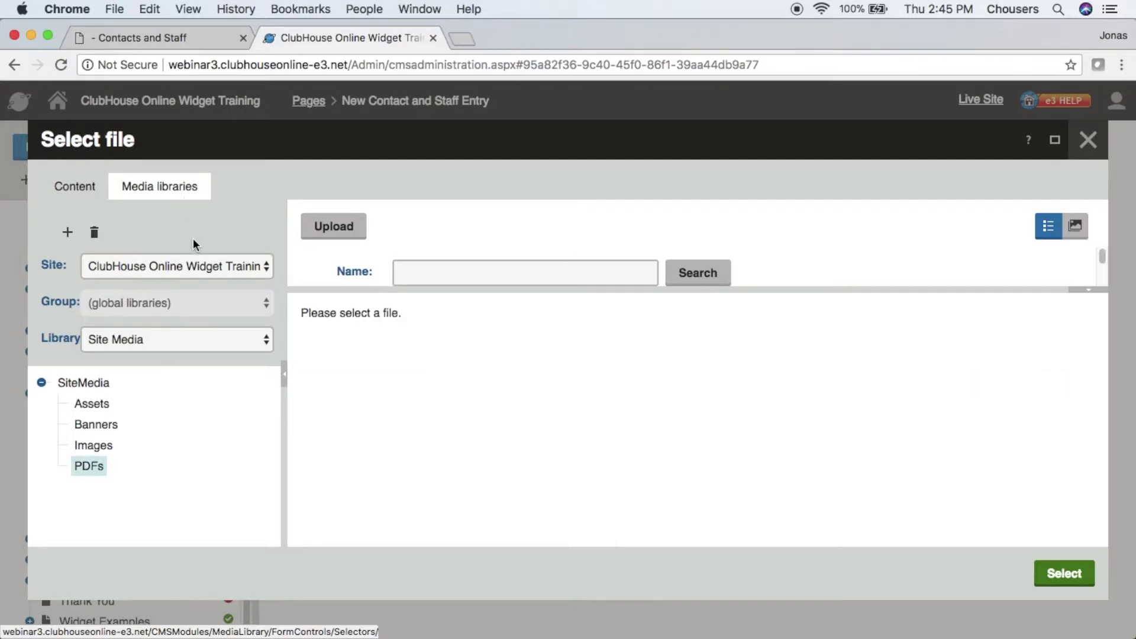
pyautogui.click(104, 450)
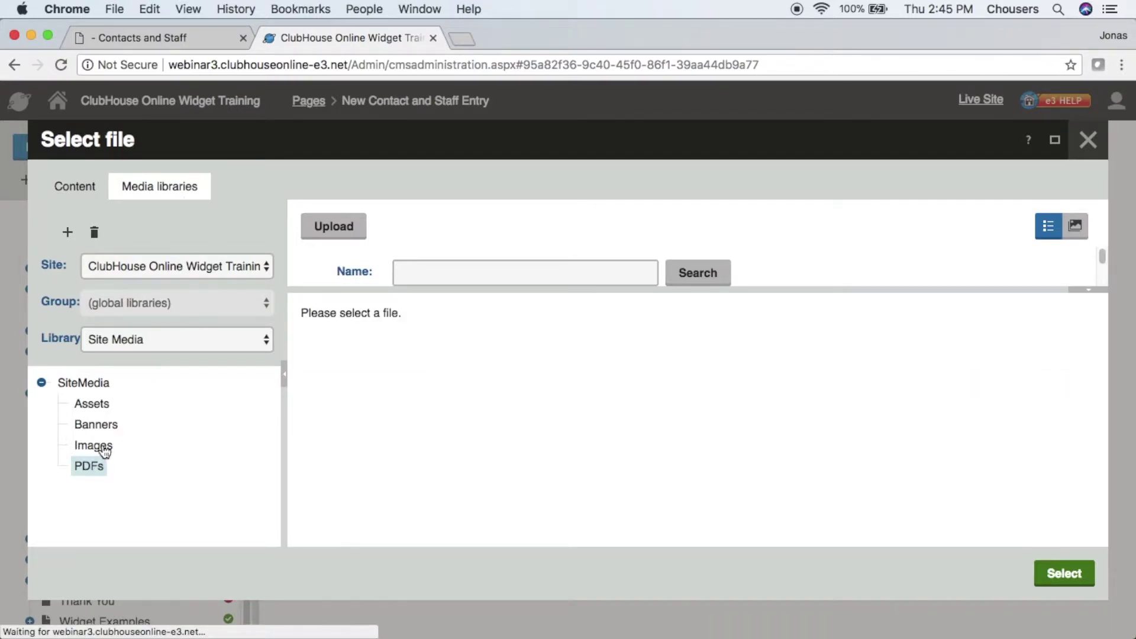
pyautogui.click(457, 271)
pyautogui.write('matt')
pyautogui.click(668, 272)
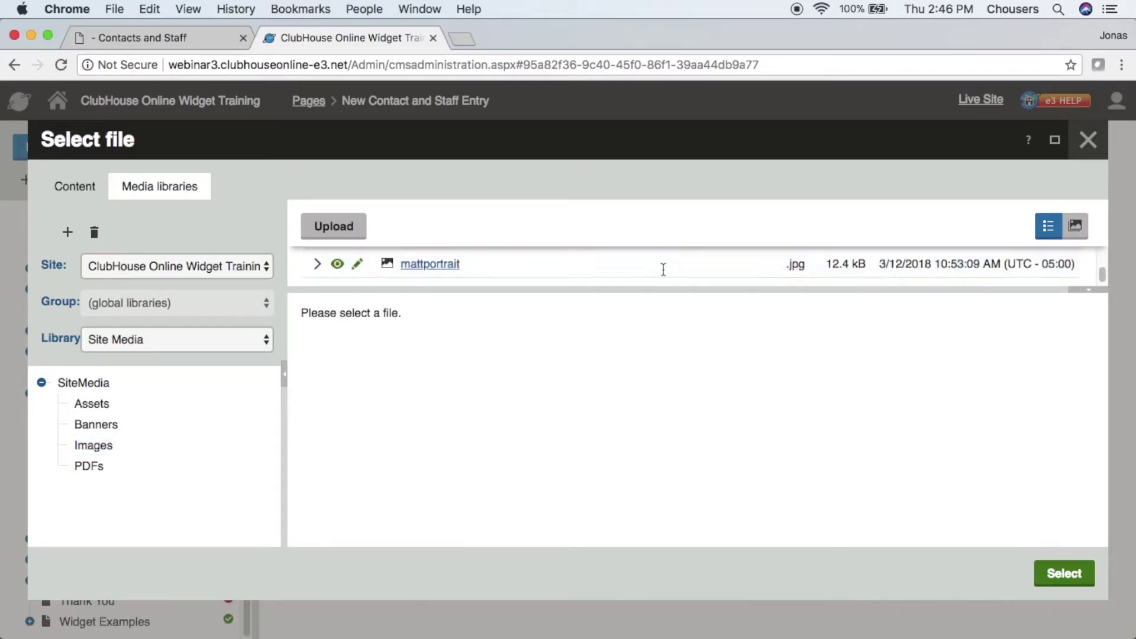
pyautogui.click(628, 272)
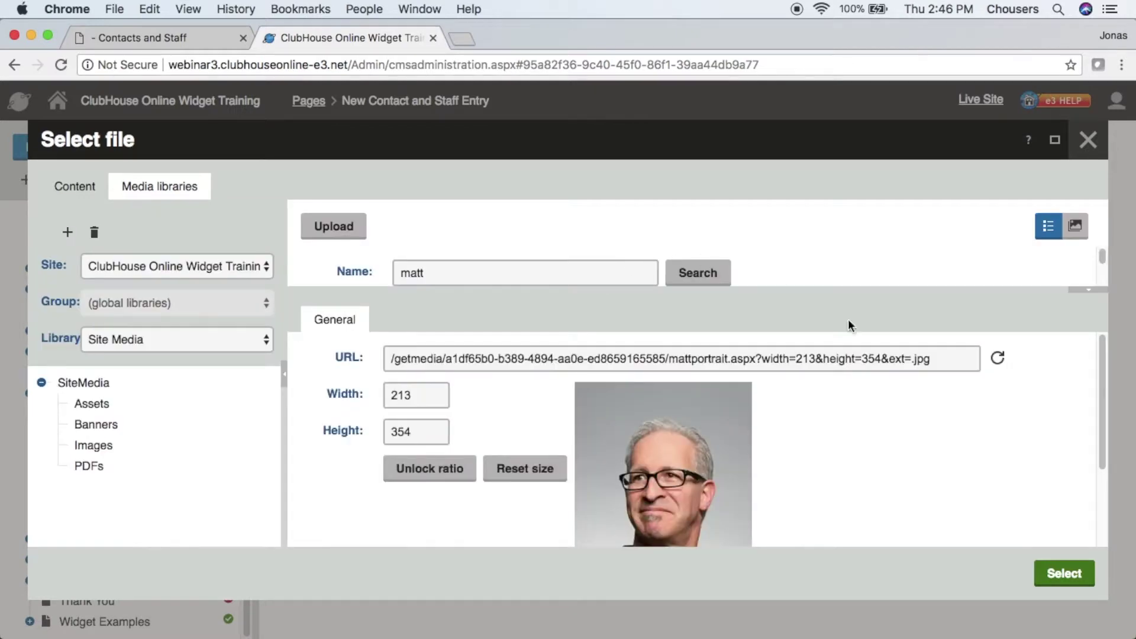
pyautogui.click(1042, 570)
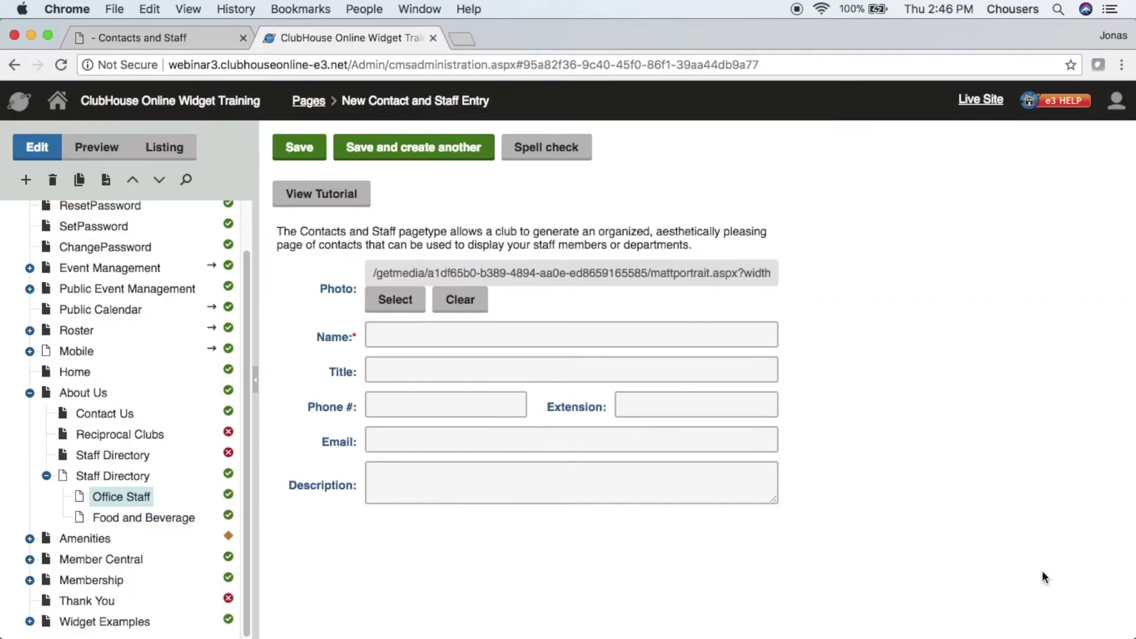
# - Enter the staff member's name, title 'General Manager', phone number and e-mail, then save the entry
pyautogui.click(745, 419)
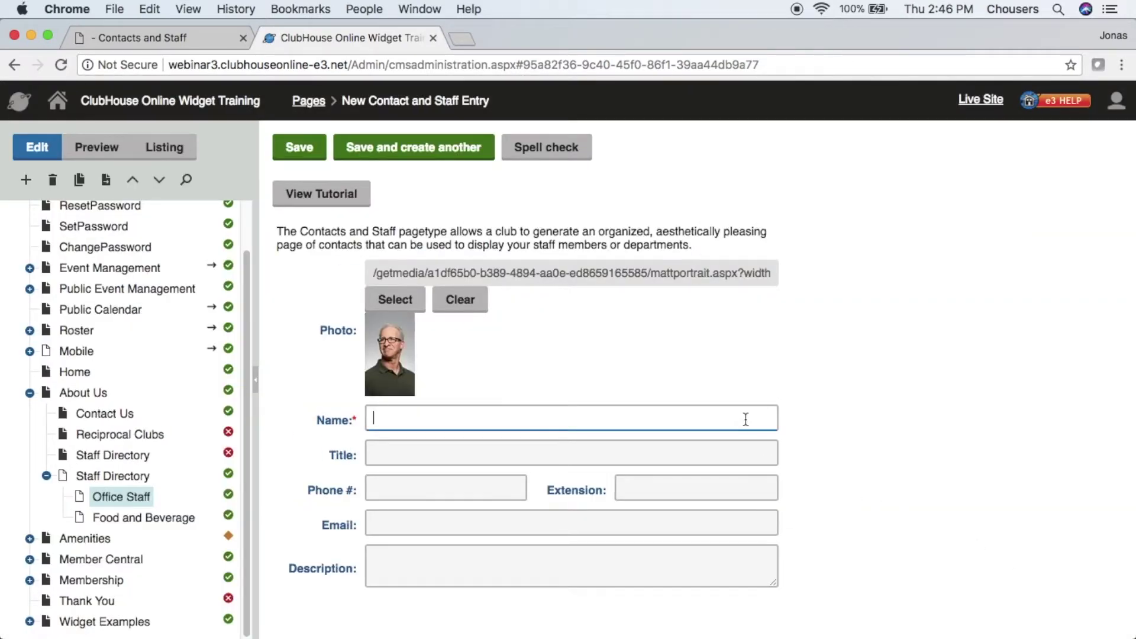
pyautogui.press('Tab')
pyautogui.write('General ')
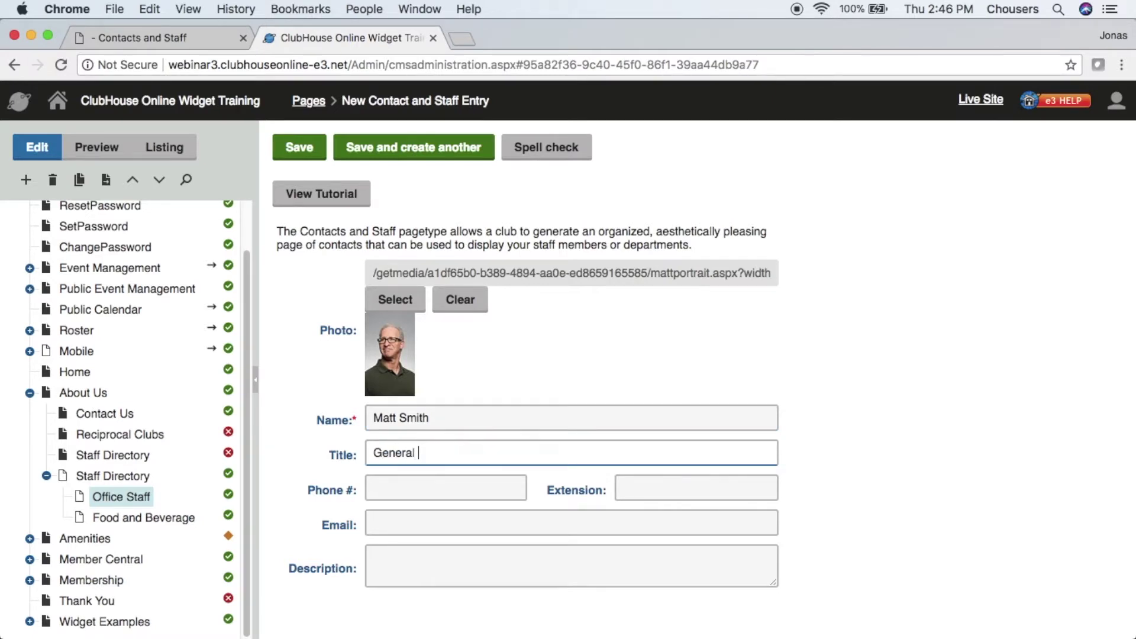
pyautogui.write('Manager')
pyautogui.press('Tab')
pyautogui.write('1')
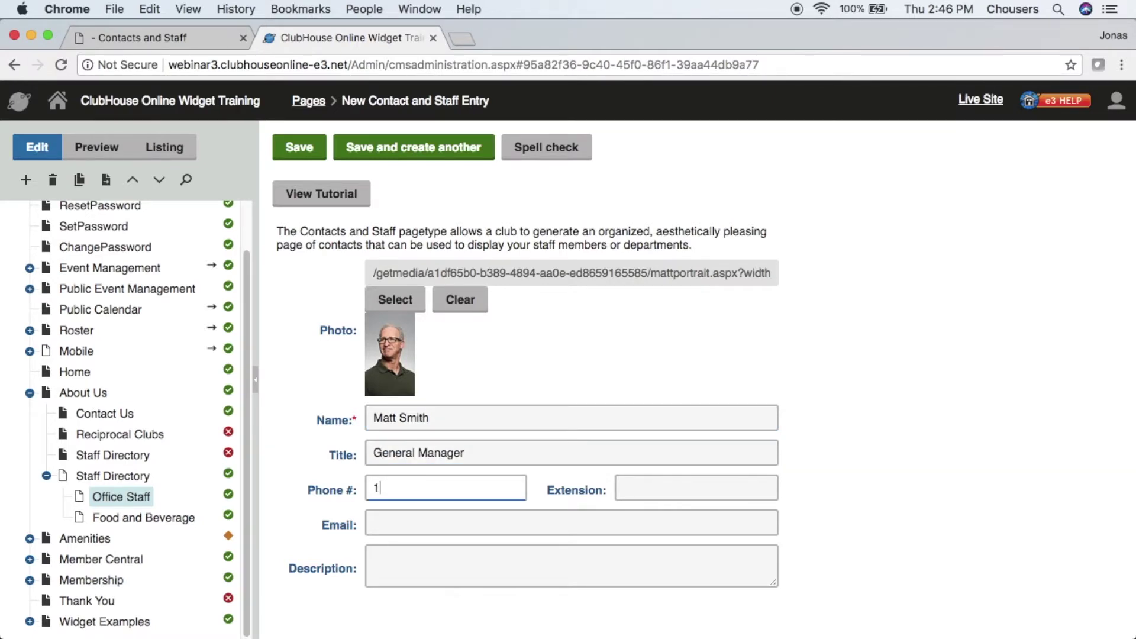
pyautogui.write('23-456-7890')
pyautogui.press('Tab')
pyautogui.press('Tab')
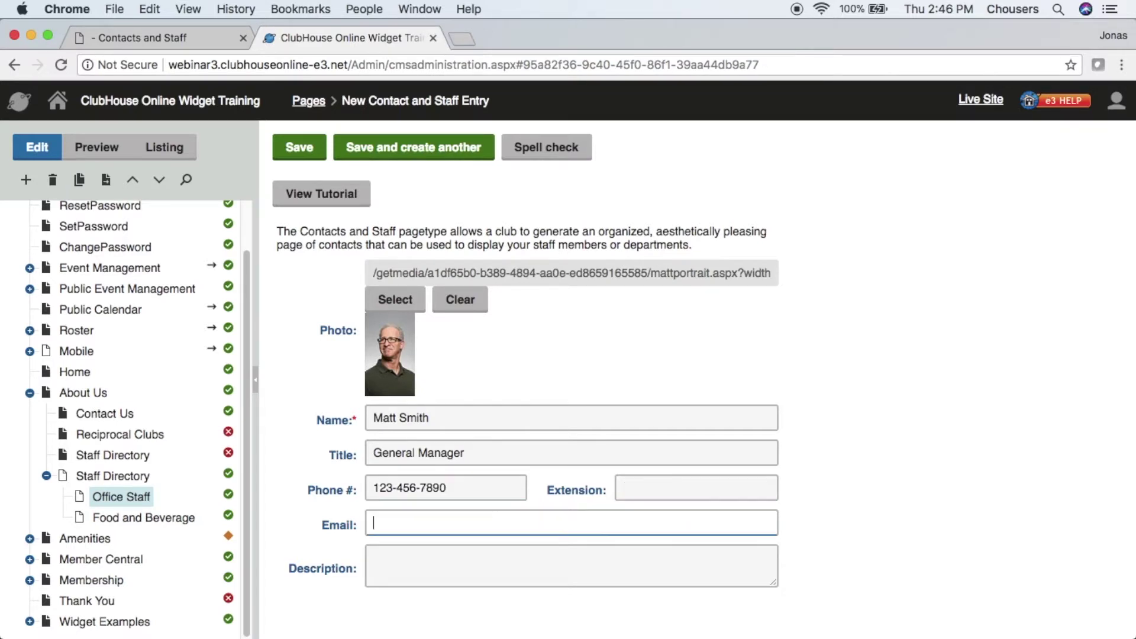
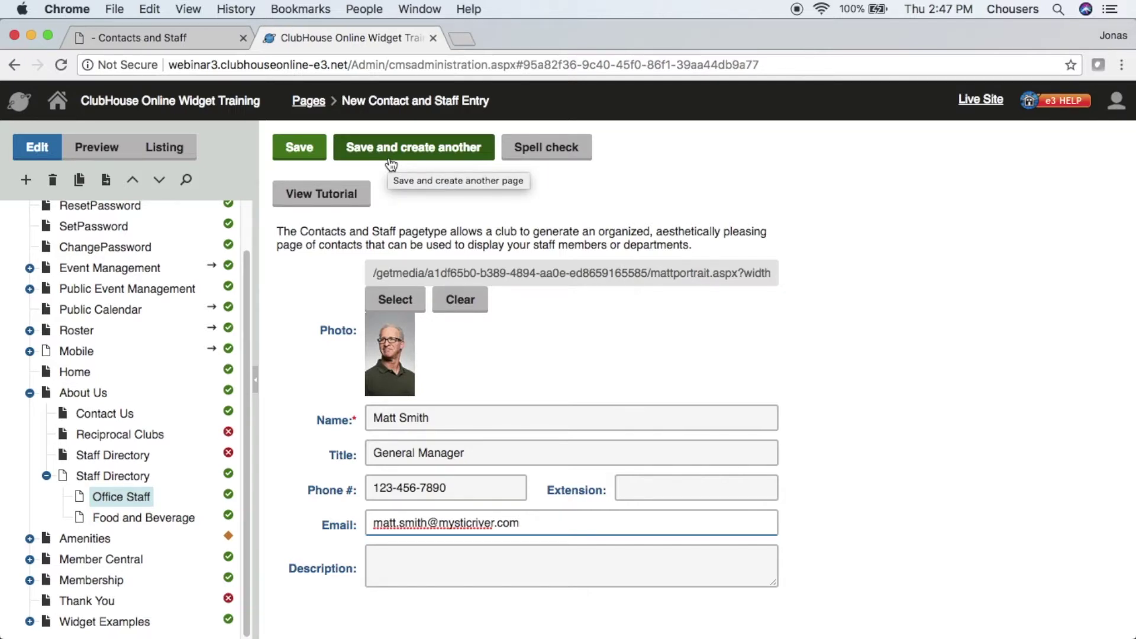
pyautogui.click(312, 151)
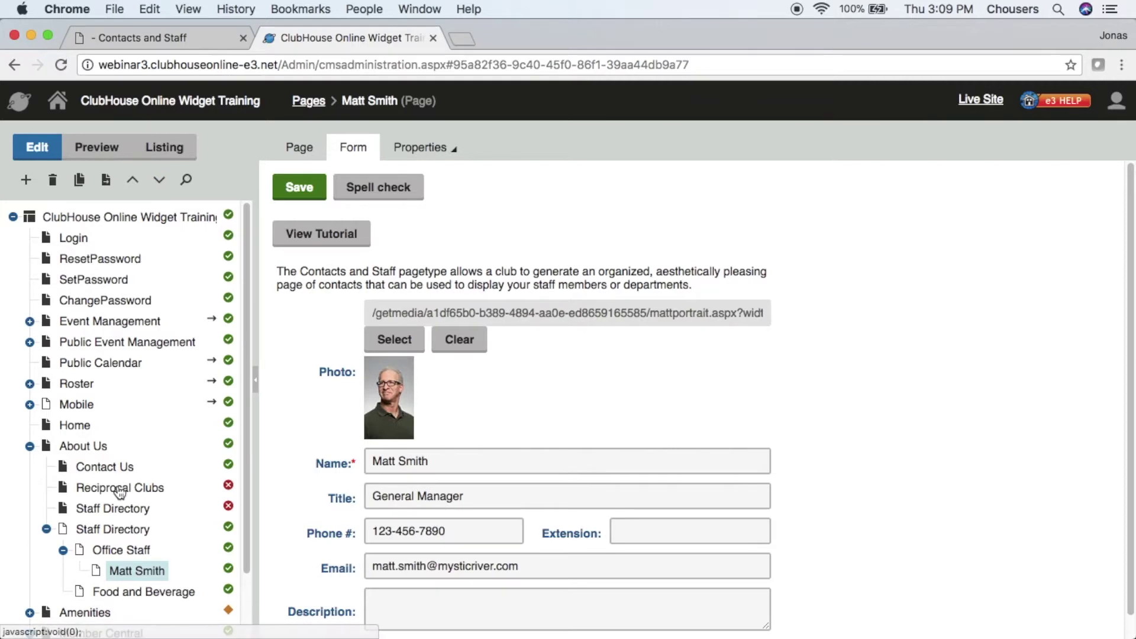
# - Add a Contacts and Staff - Large widget to the Staff Directory page's 100% Content area
pyautogui.click(122, 513)
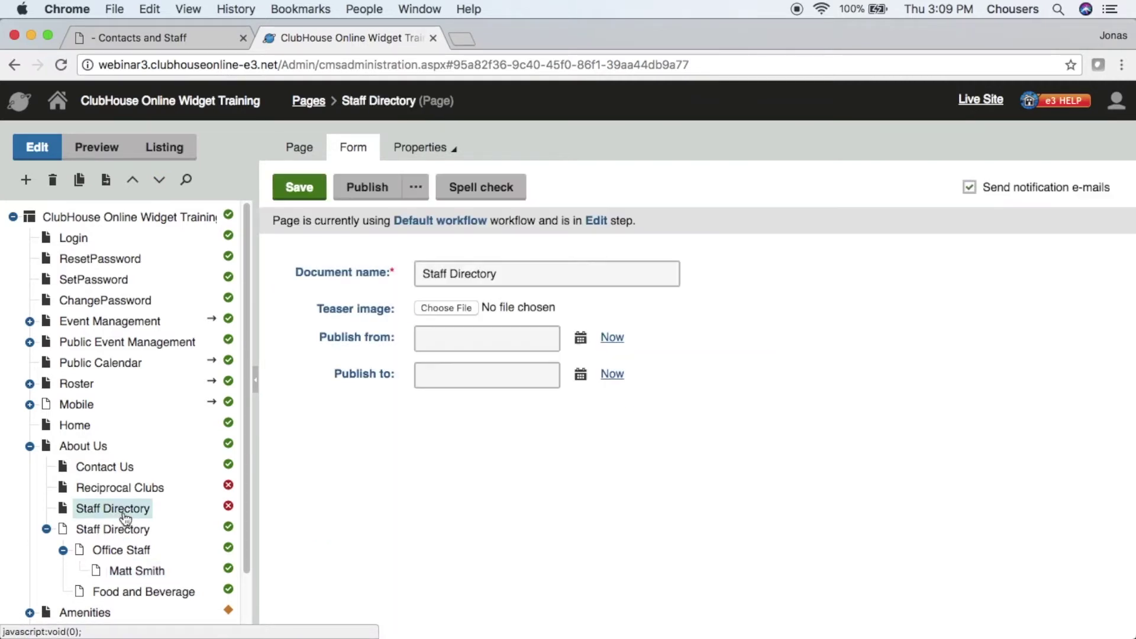
pyautogui.click(300, 148)
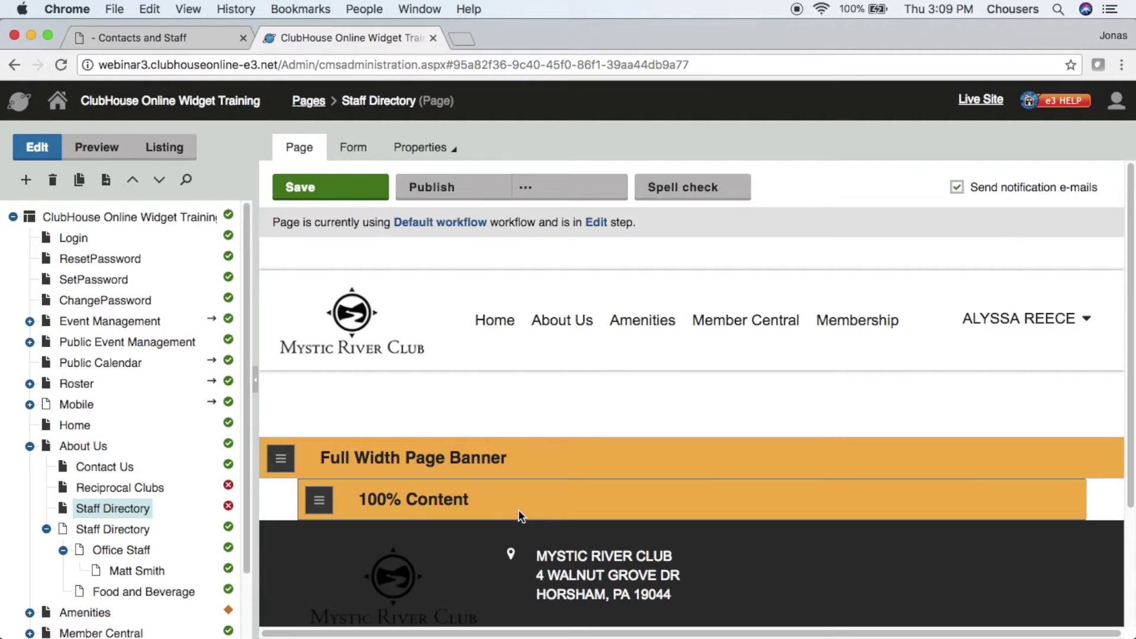
pyautogui.click(326, 507)
pyautogui.click(321, 528)
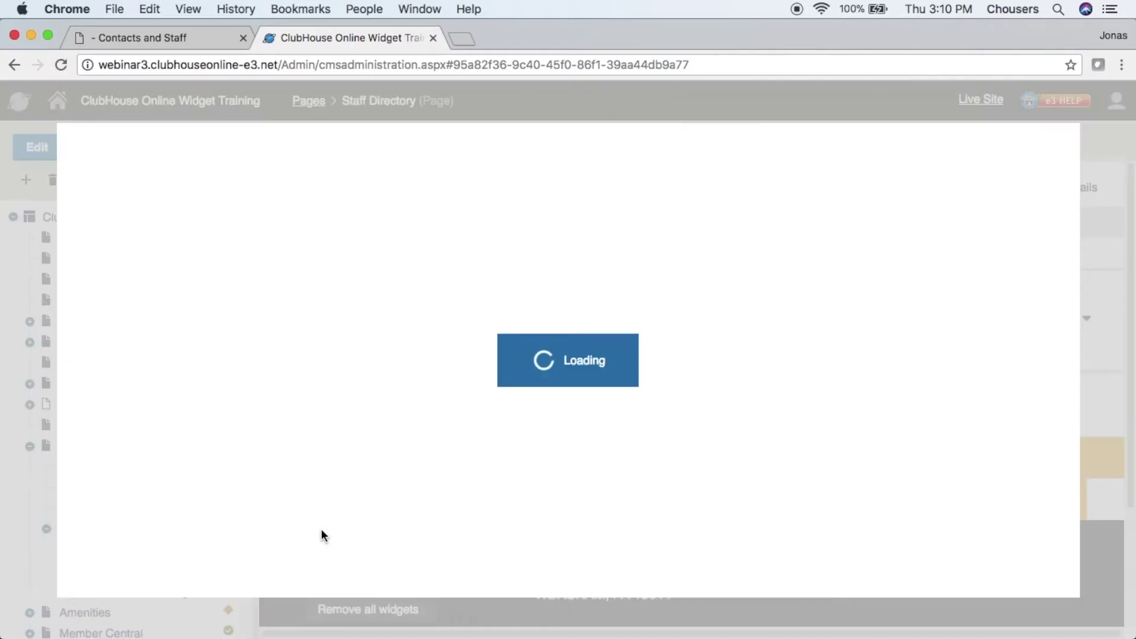
pyautogui.click(496, 314)
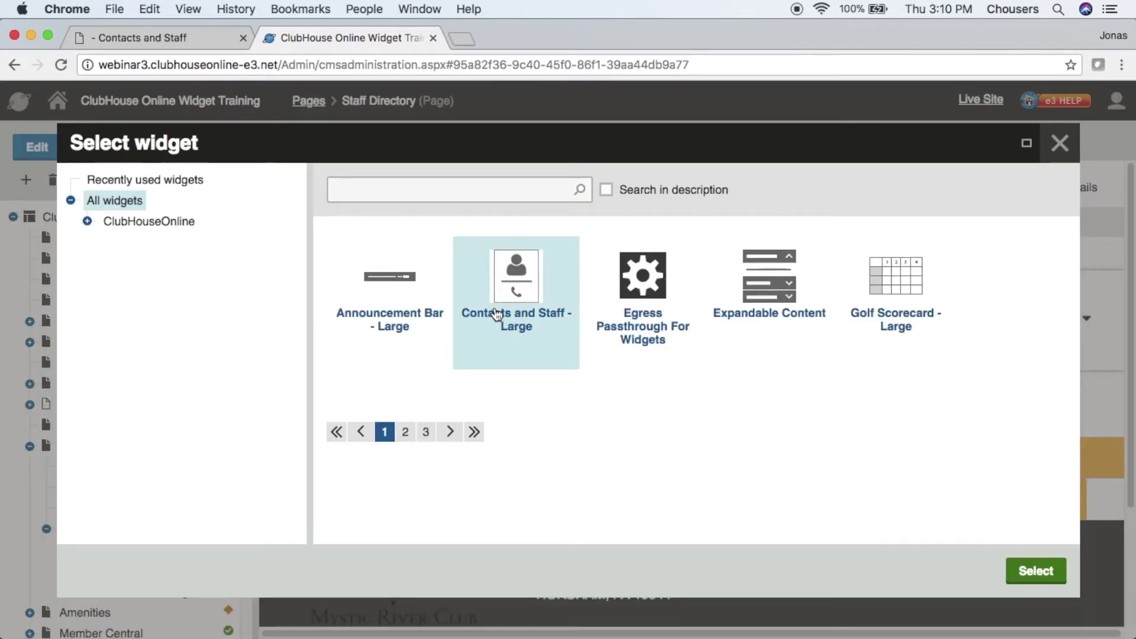
pyautogui.click(1014, 583)
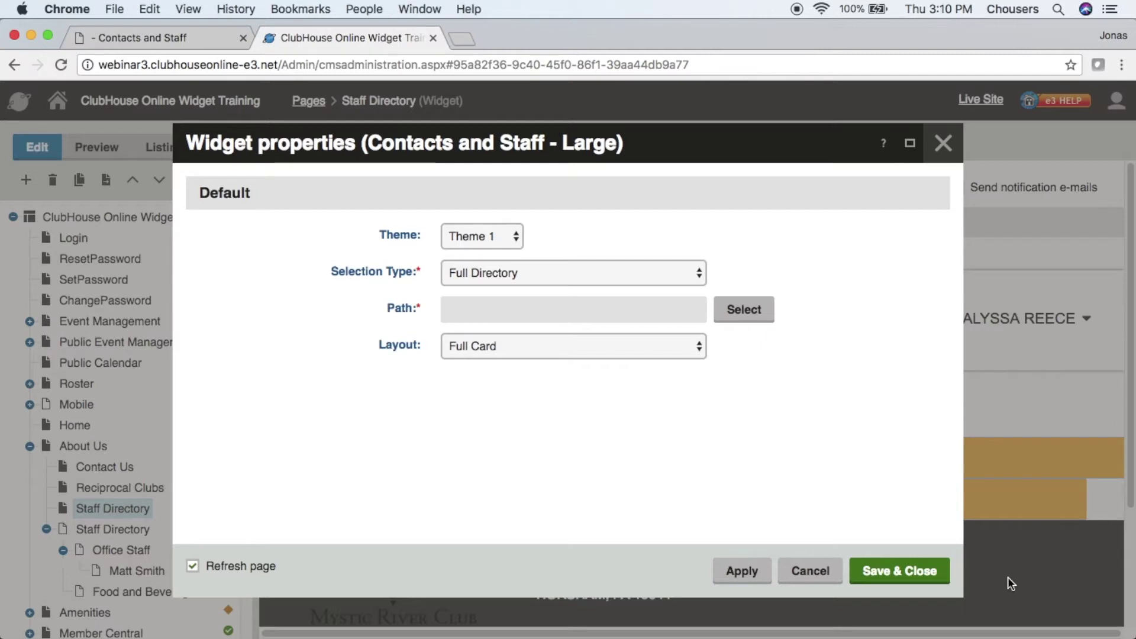
# - Keep the widget's theme at Theme 1 and selection type at Full Directory, then browse for its path
pyautogui.click(516, 237)
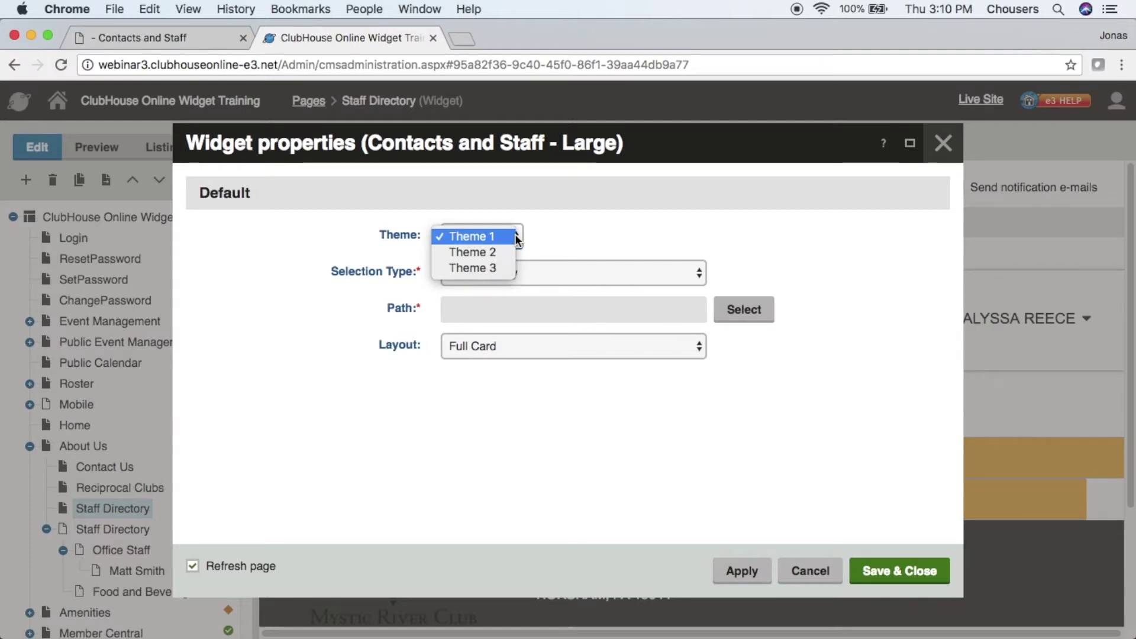
pyautogui.click(703, 219)
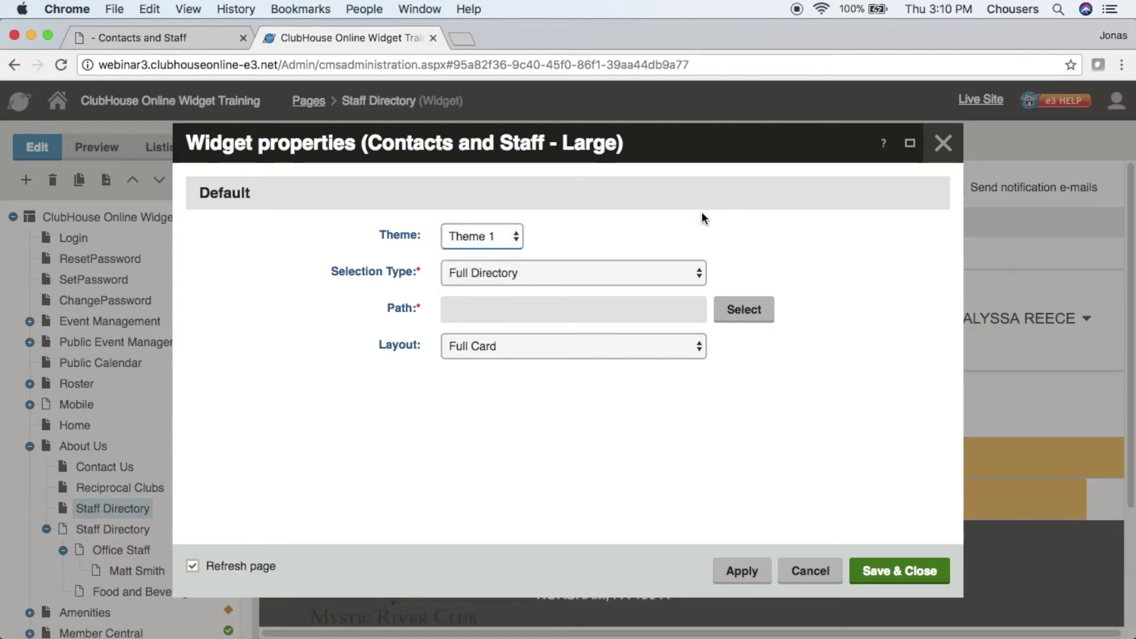
pyautogui.click(702, 276)
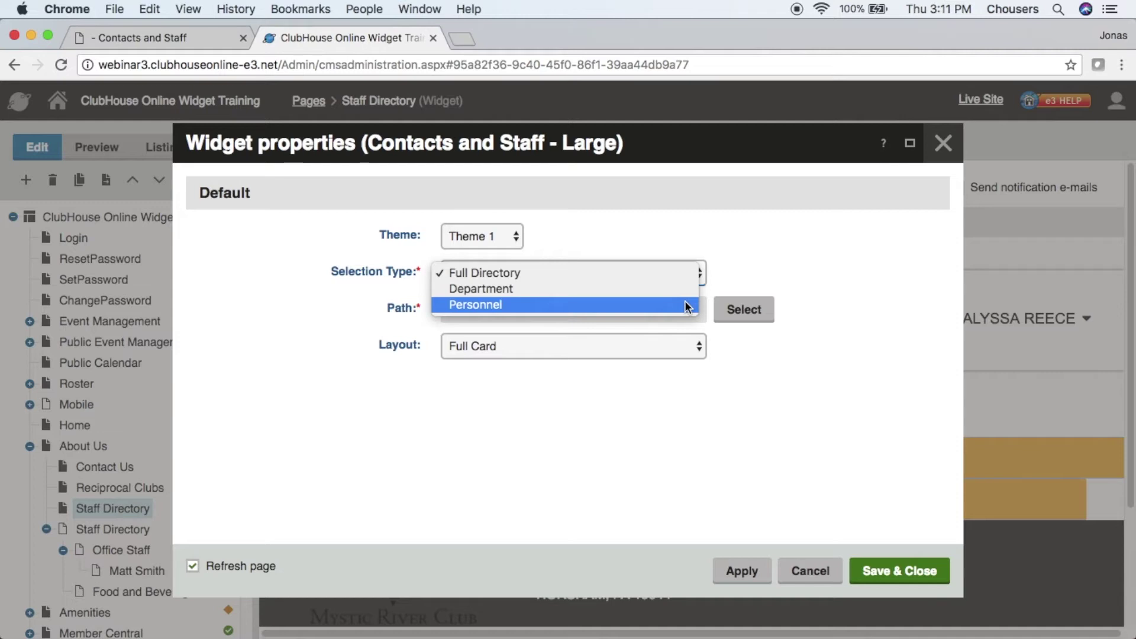
pyautogui.click(647, 281)
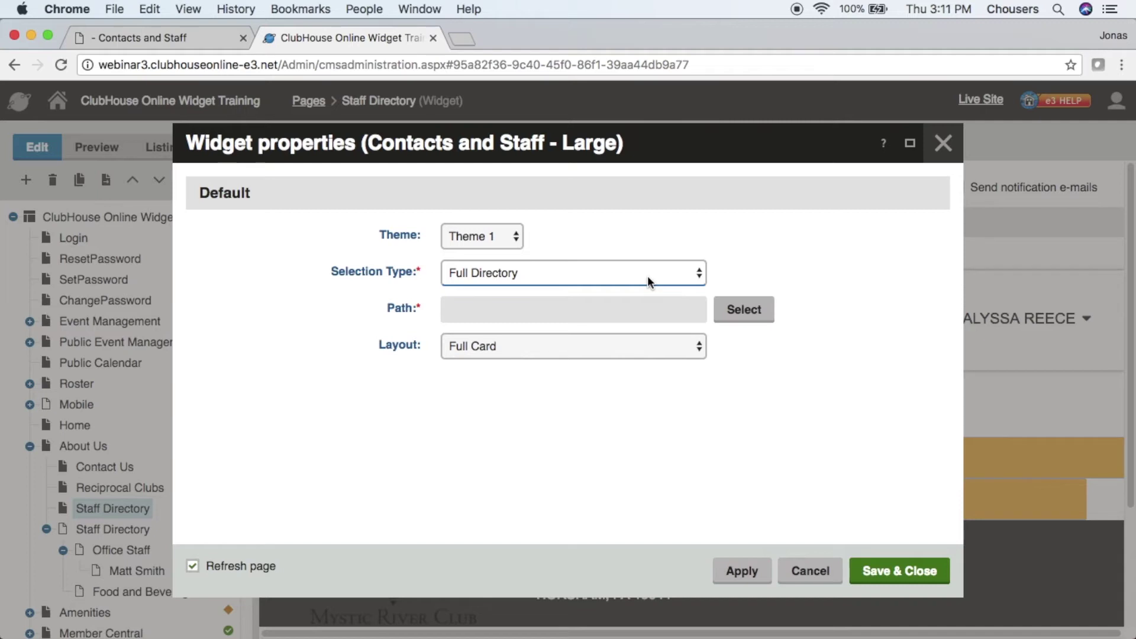
pyautogui.click(728, 310)
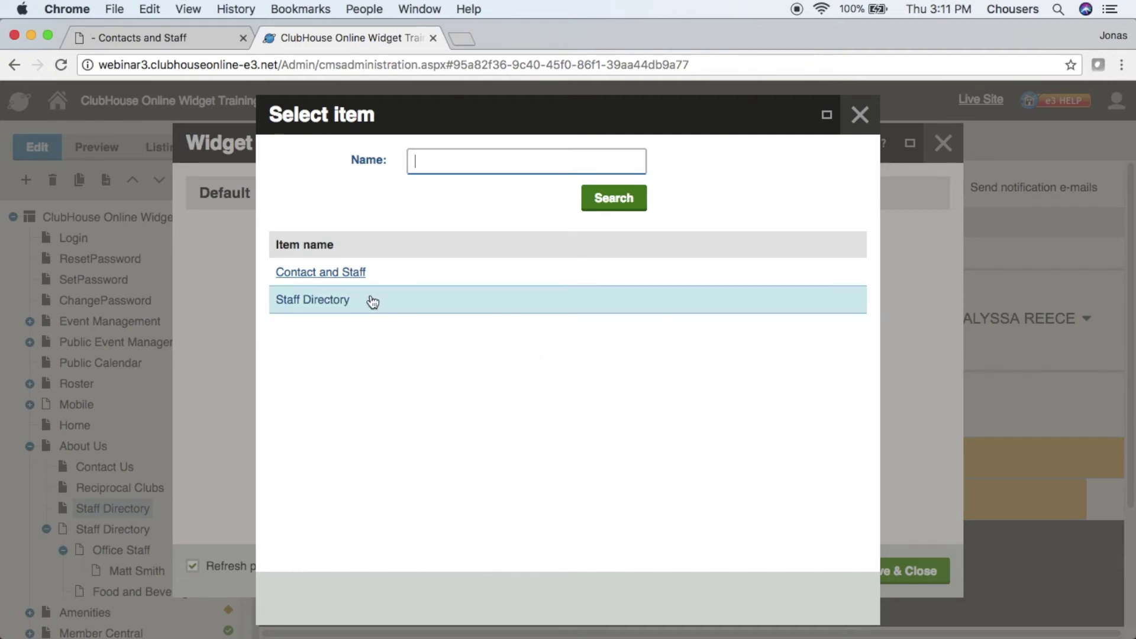
# - Point the widget at Staff Directory with the Full Card layout and save the page
pyautogui.click(327, 304)
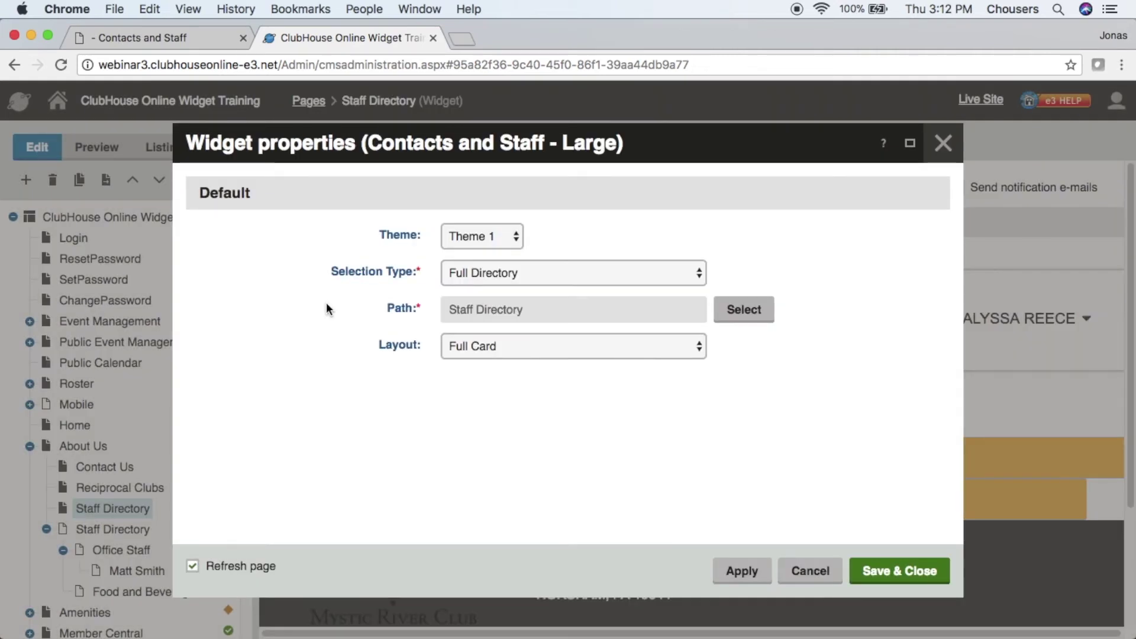
pyautogui.click(692, 354)
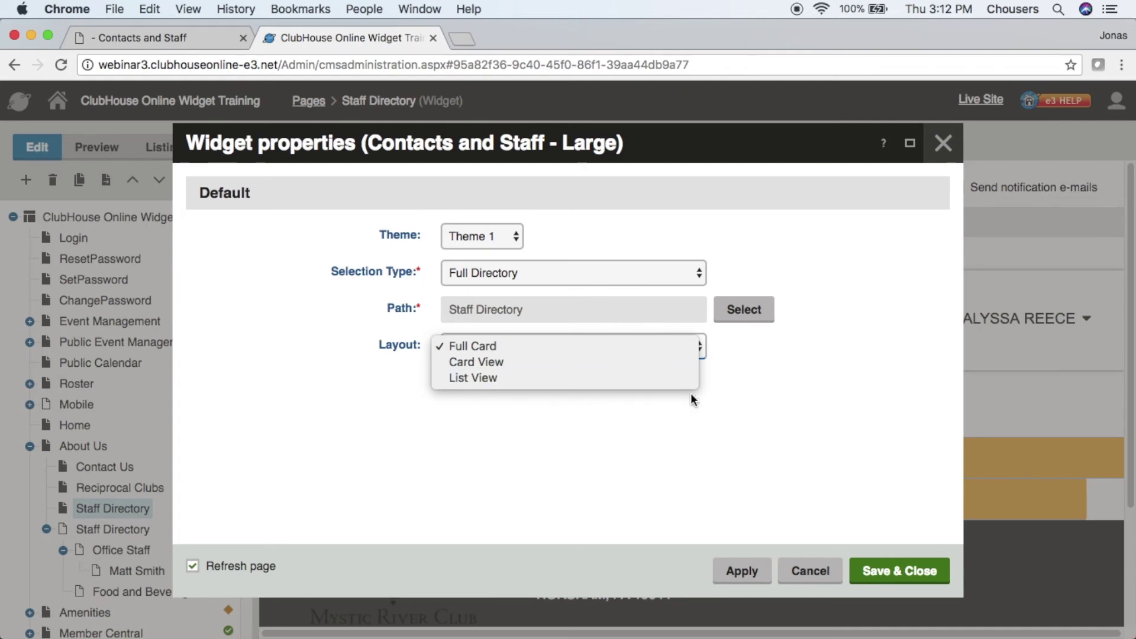
pyautogui.click(694, 417)
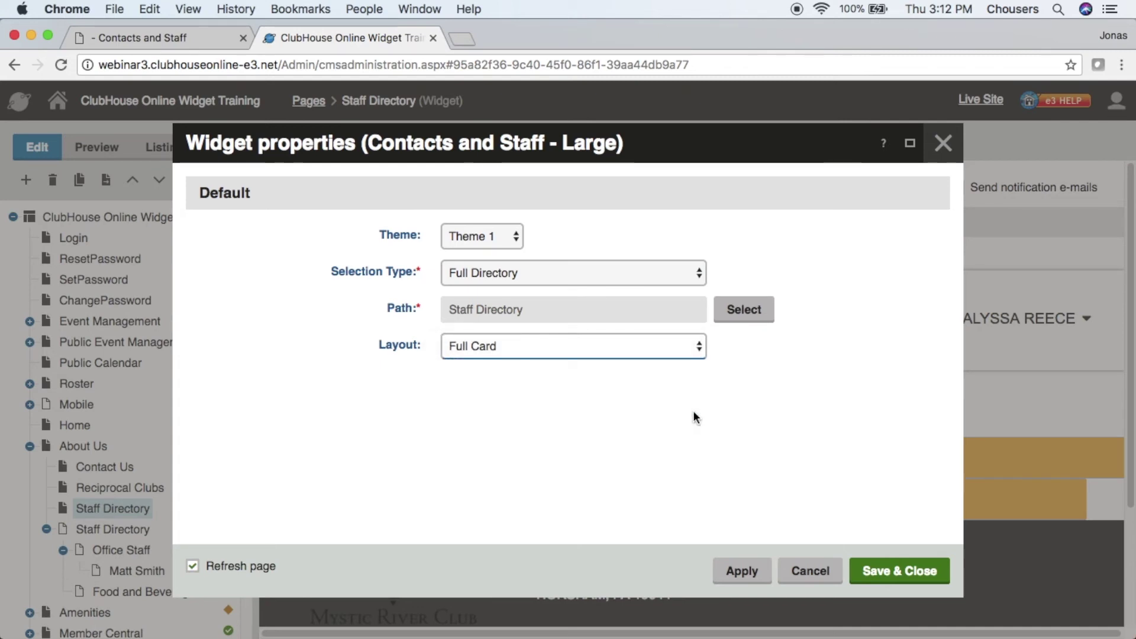
pyautogui.click(899, 573)
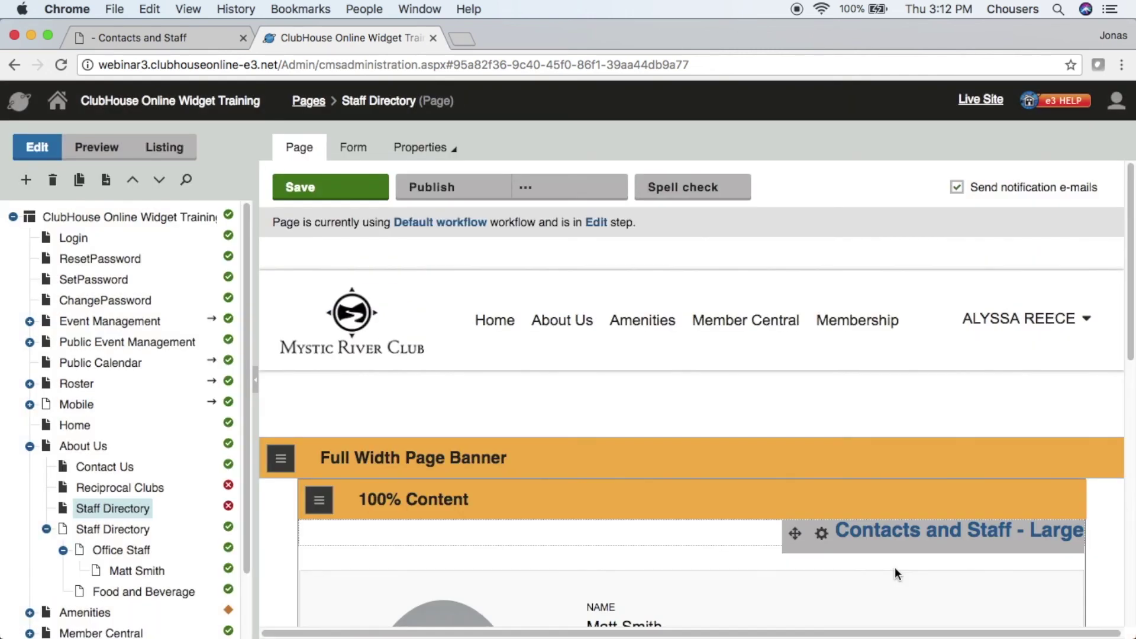
pyautogui.click(355, 202)
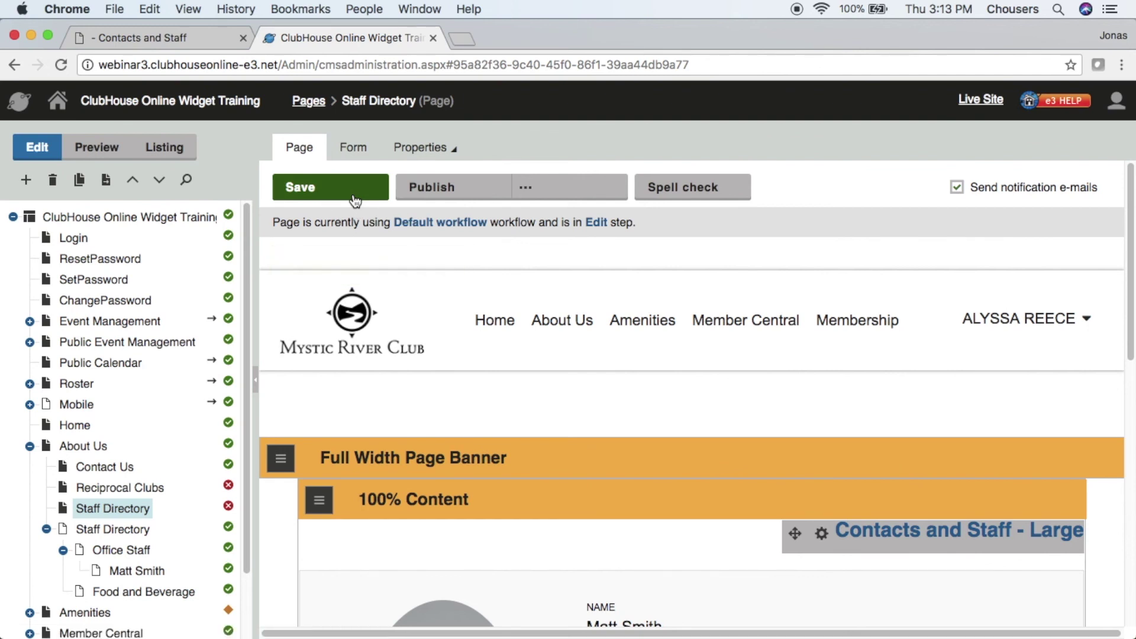